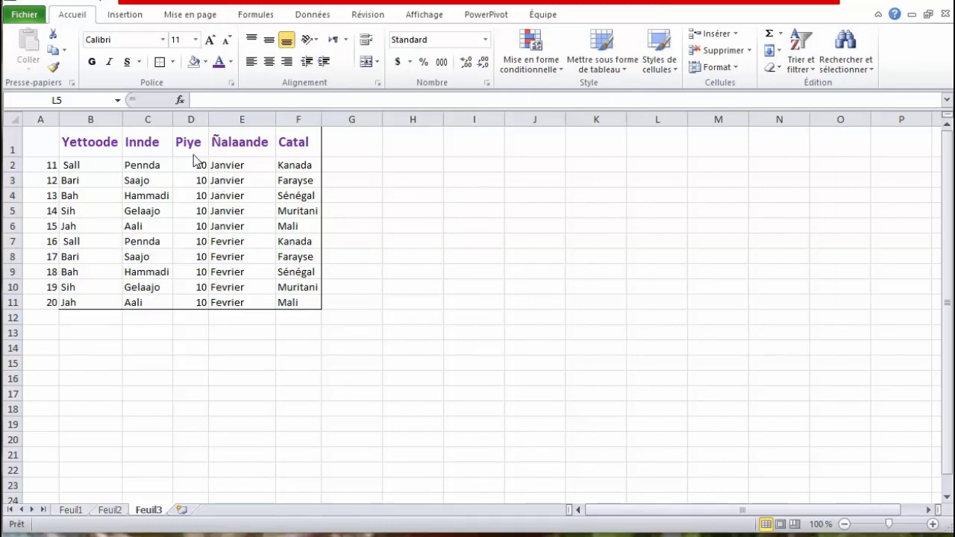
Append "Nom" to the "Yettoode" header in cell B1
left_click(40, 139)
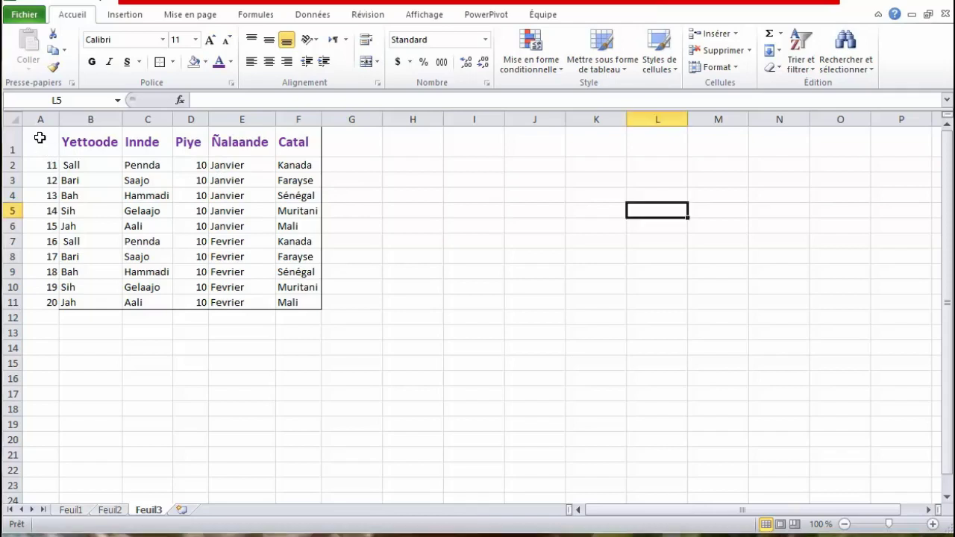
left_click(80, 143)
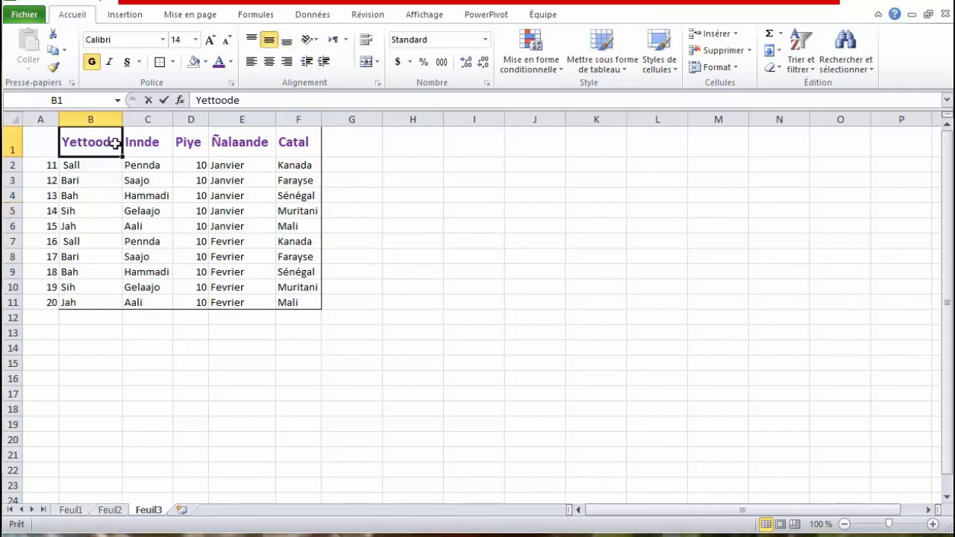
double_click(118, 144)
left_click_drag(118, 142, 111, 142)
left_click(117, 144)
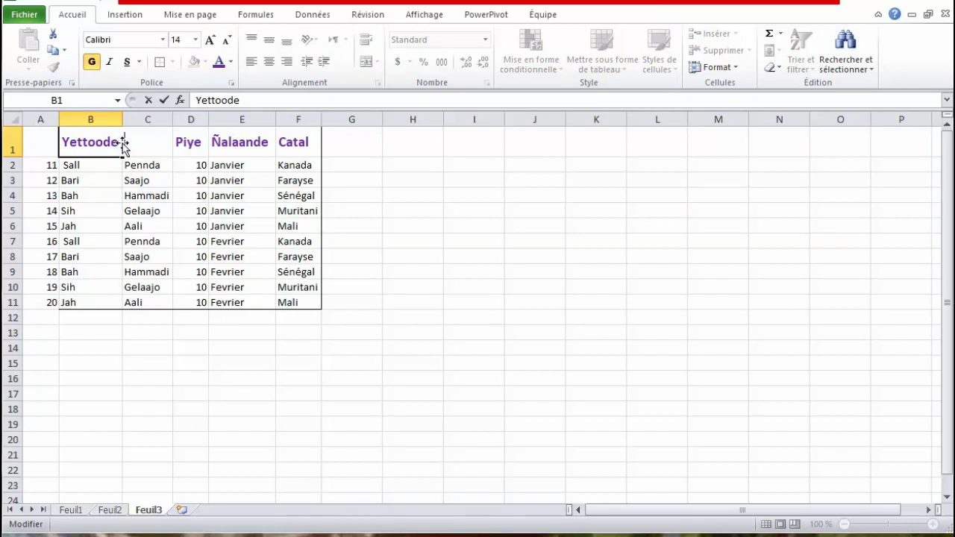
type("n")
type("N")
type("om")
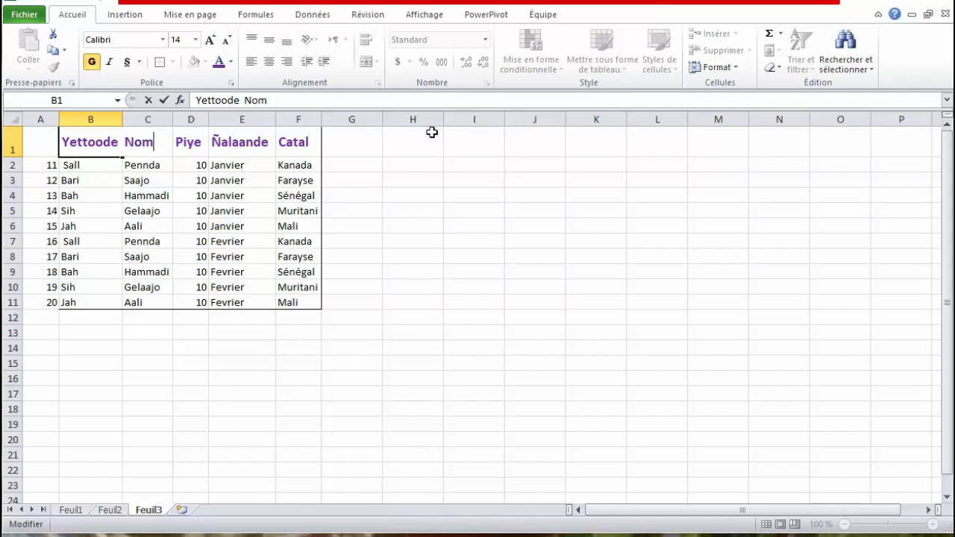
left_click(358, 197)
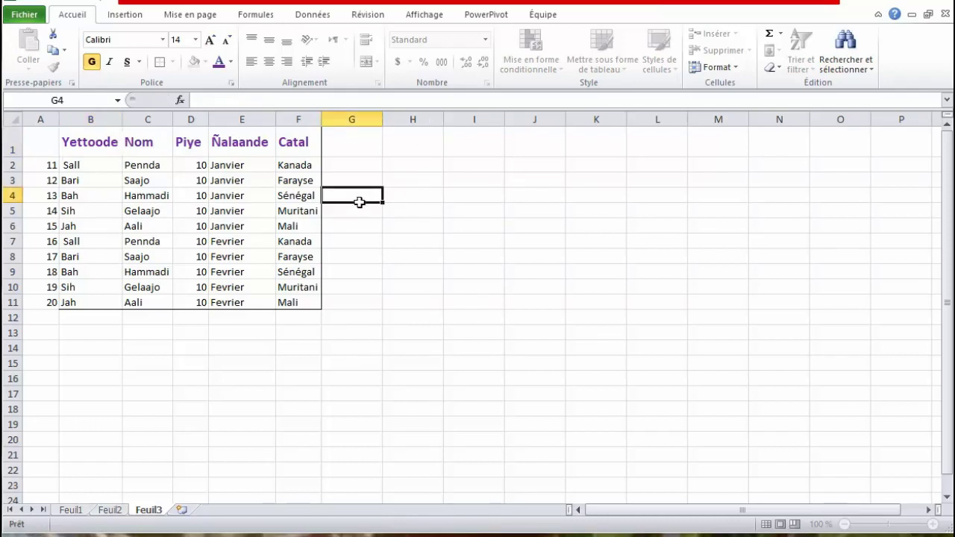
Append "Prénom" to the "Innde" header in cell C1
left_click(158, 142)
double_click(159, 142)
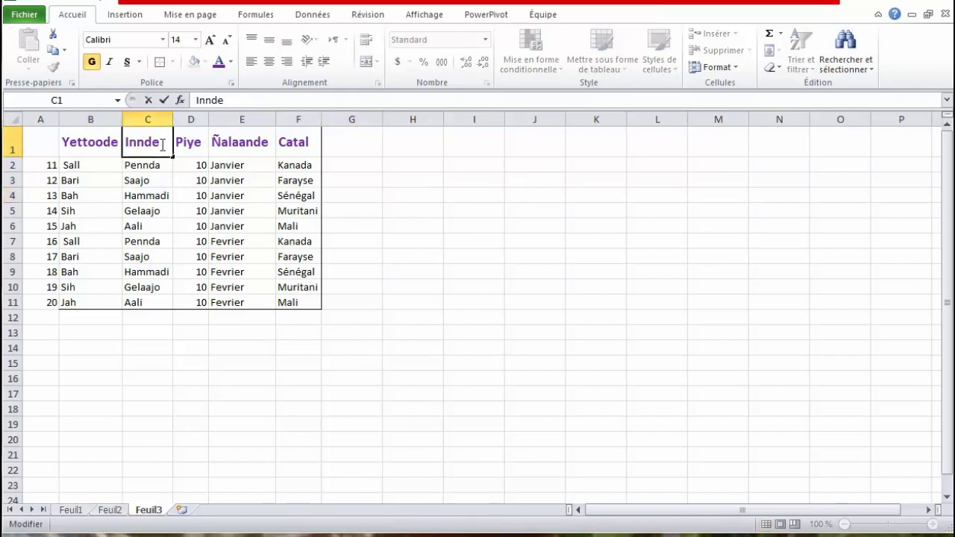
type("Prénom")
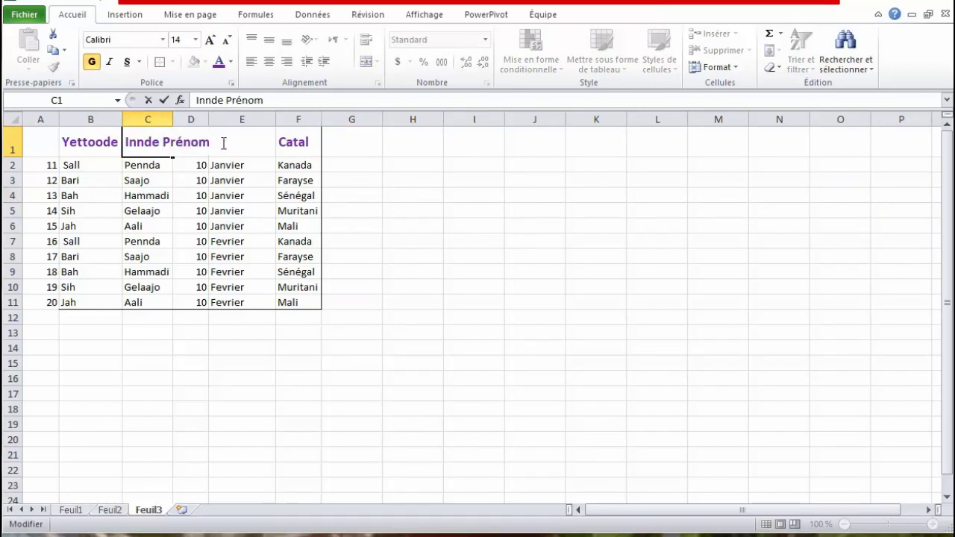
left_click(373, 163)
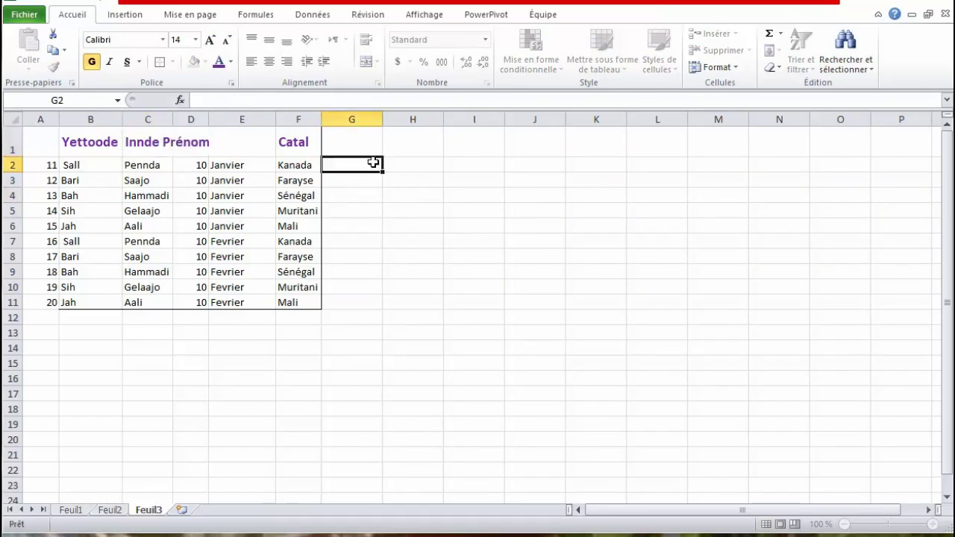
left_click(266, 143)
double_click(271, 146)
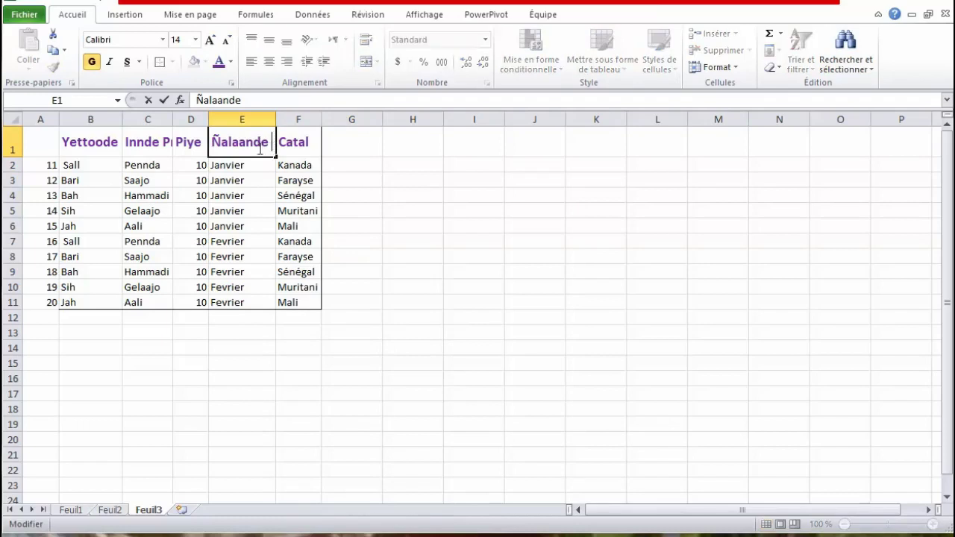
key("Escape")
Append "Cotisation" to the "Piye" header in cell D1
left_click(195, 142)
double_click(203, 144)
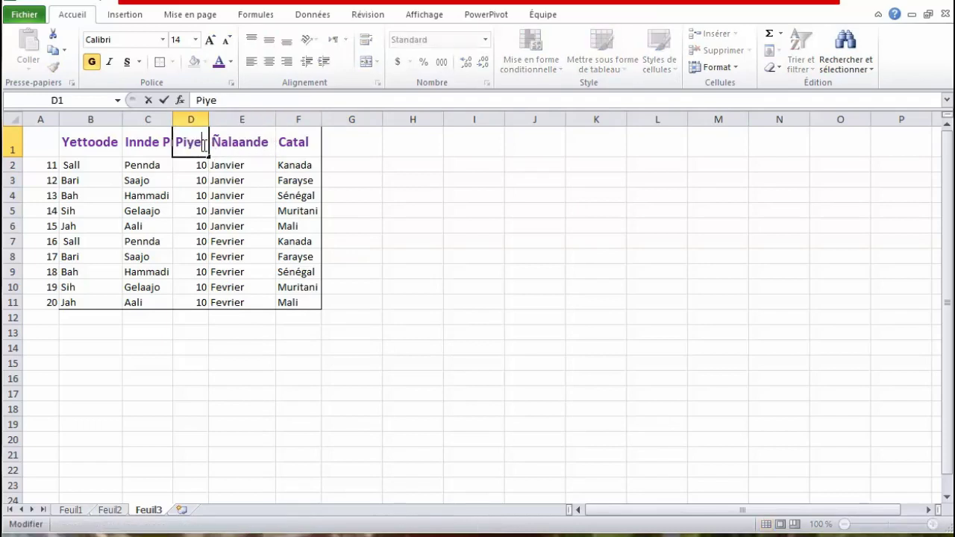
type("C")
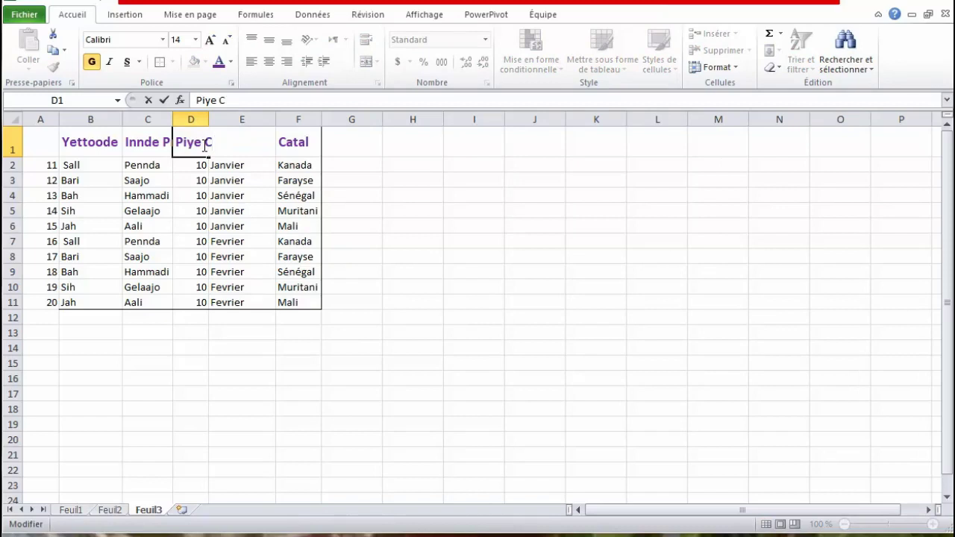
type("otisation")
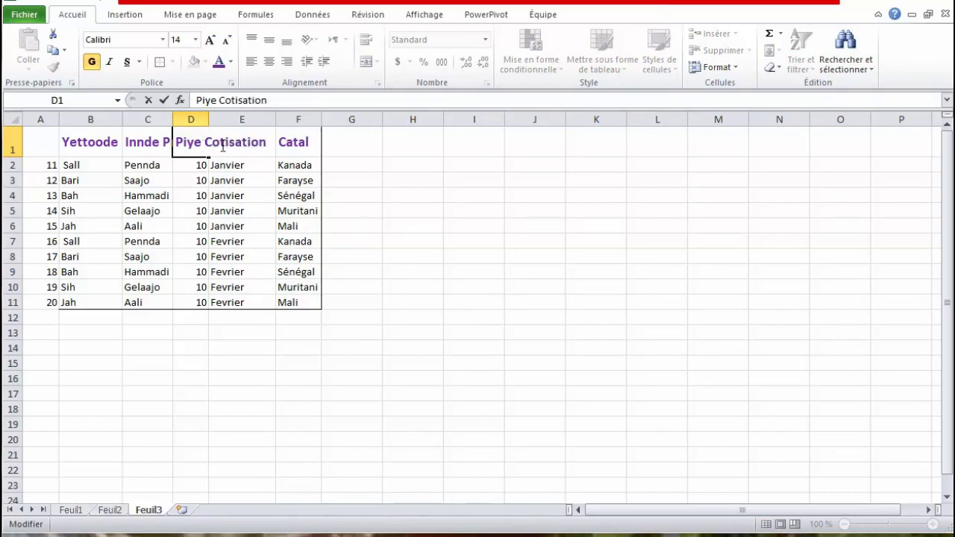
left_click(385, 165)
Append "Date" to the "Ñalaande" header in cell E1, with only the first letter capitalised
left_click(267, 143)
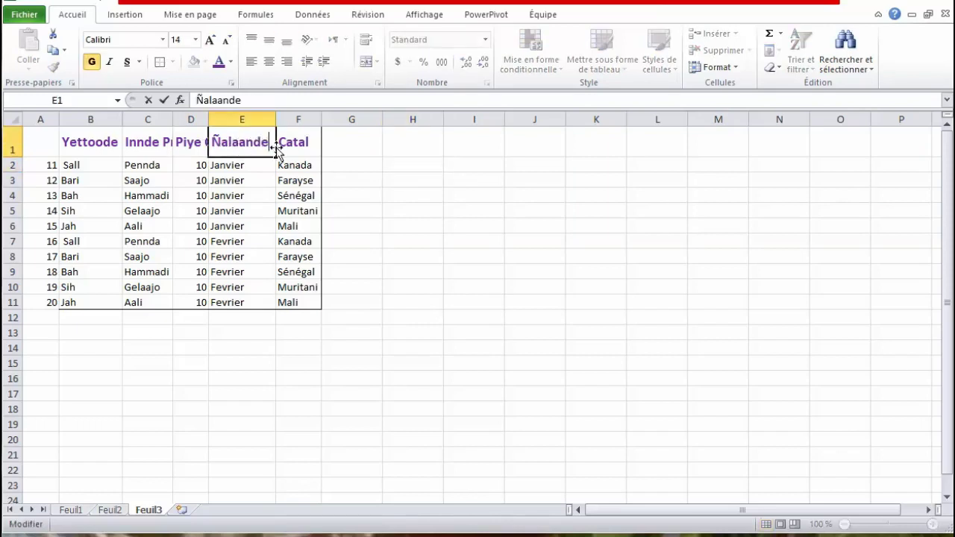
type("DATE")
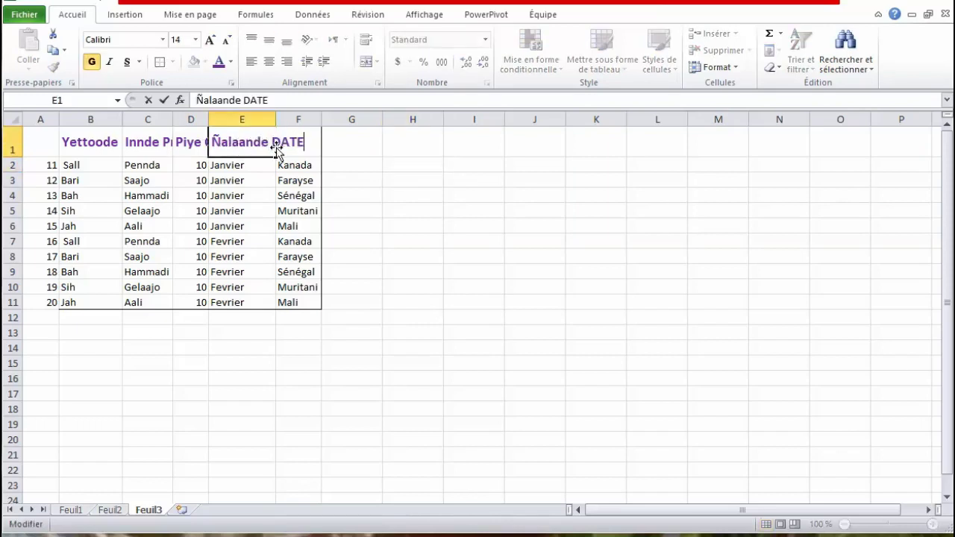
key("BackSpace")
key("BackSpace")
key("BackSpace")
type("ate")
Append "Section" to the "Catal" header in cell F1
left_click(326, 143)
double_click(317, 144)
type("Section")
left_click_drag(376, 177, 417, 179)
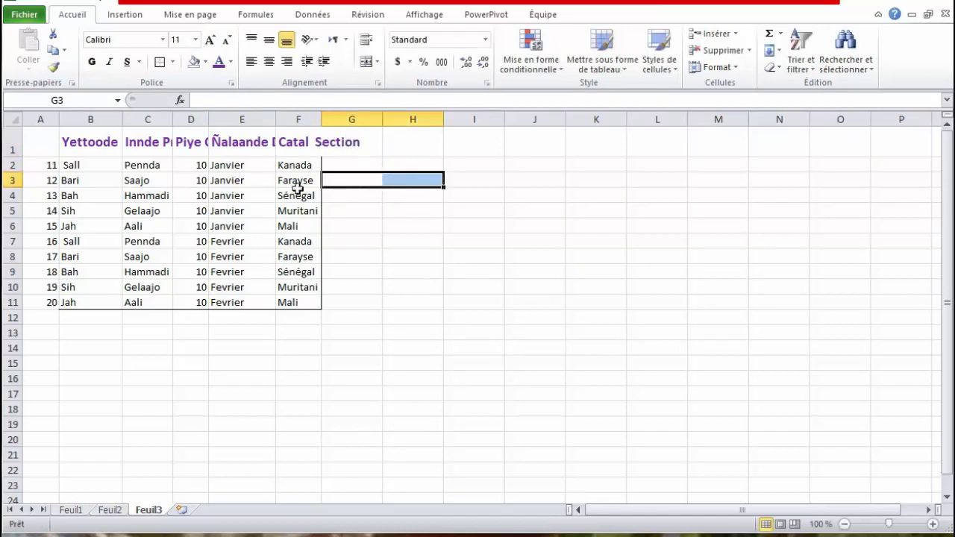
left_click(412, 273)
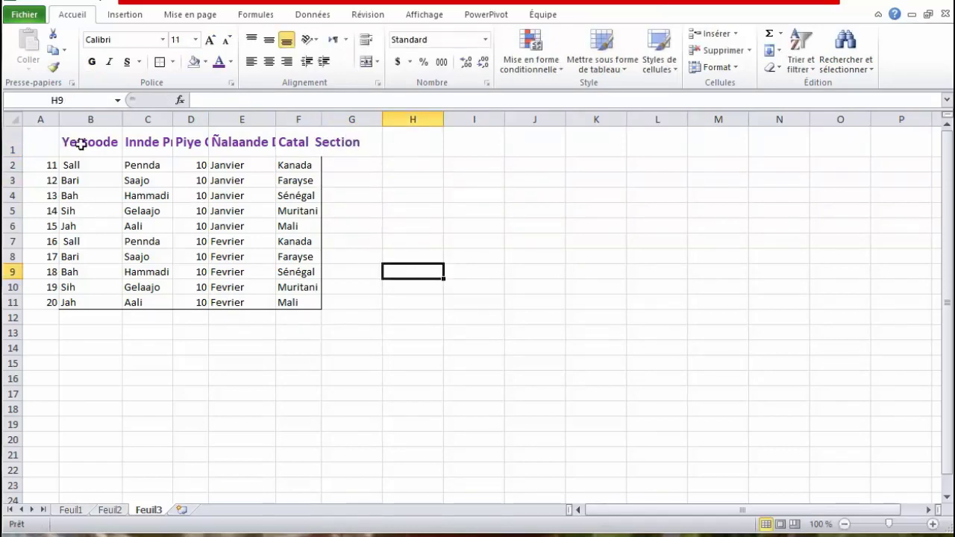
Widen column B slightly and turn on text wrapping for the whole column
left_click_drag(121, 118, 133, 119)
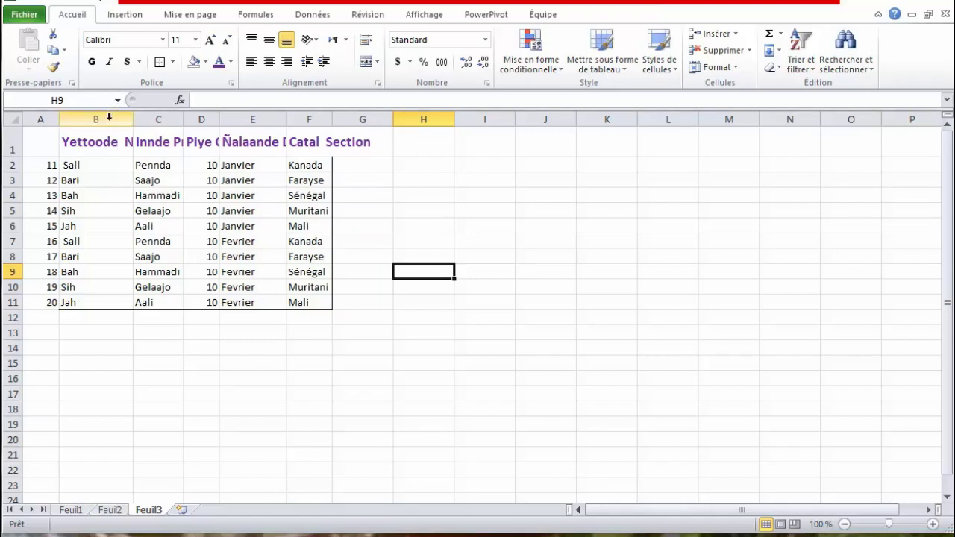
left_click(109, 118)
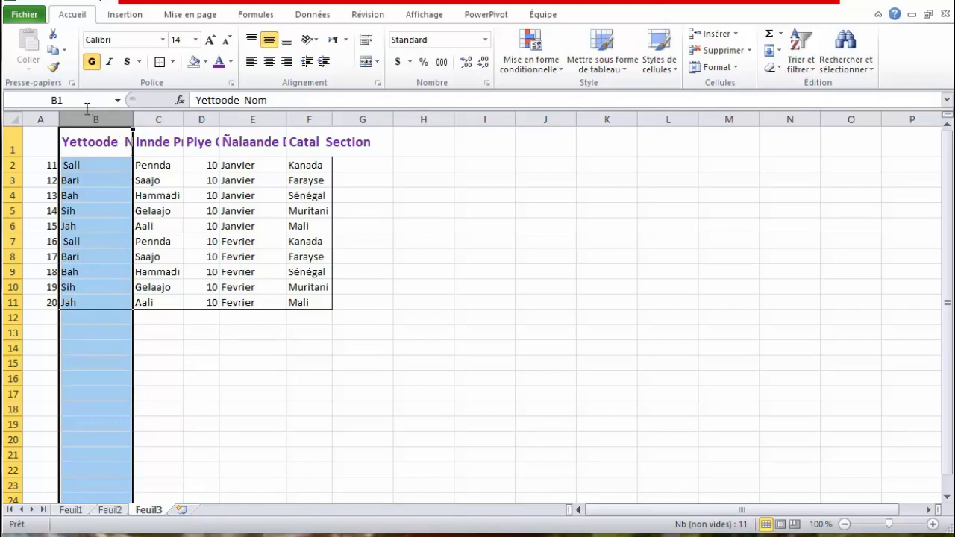
left_click(367, 41)
left_click(352, 196)
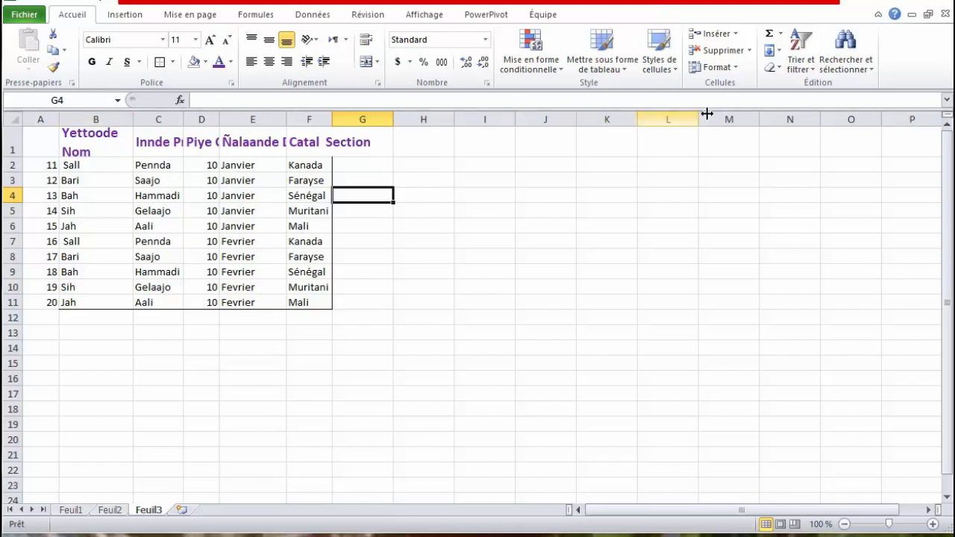
Turn on text wrapping for columns B through F and make header row 1 slightly taller
left_click(41, 118)
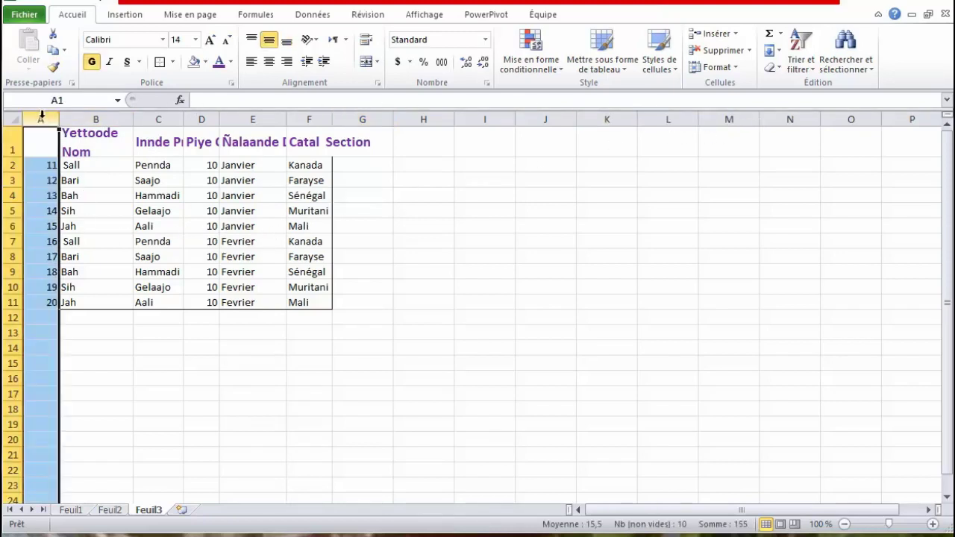
left_click(96, 118)
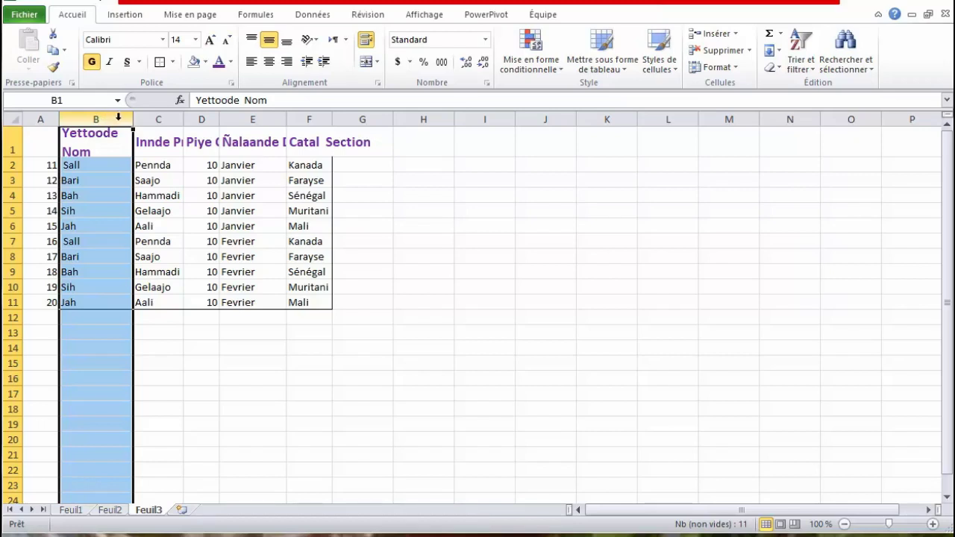
left_click(312, 117, "shift")
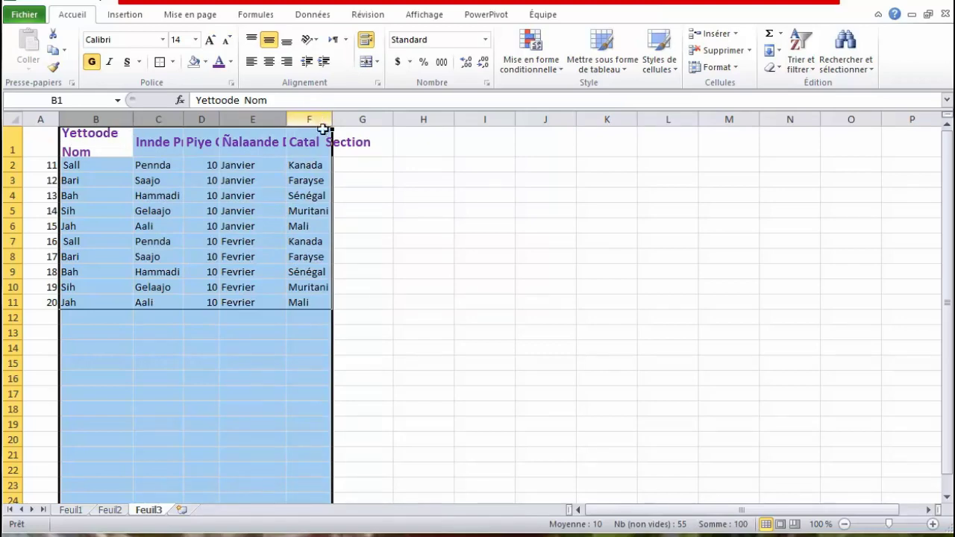
left_click(369, 41)
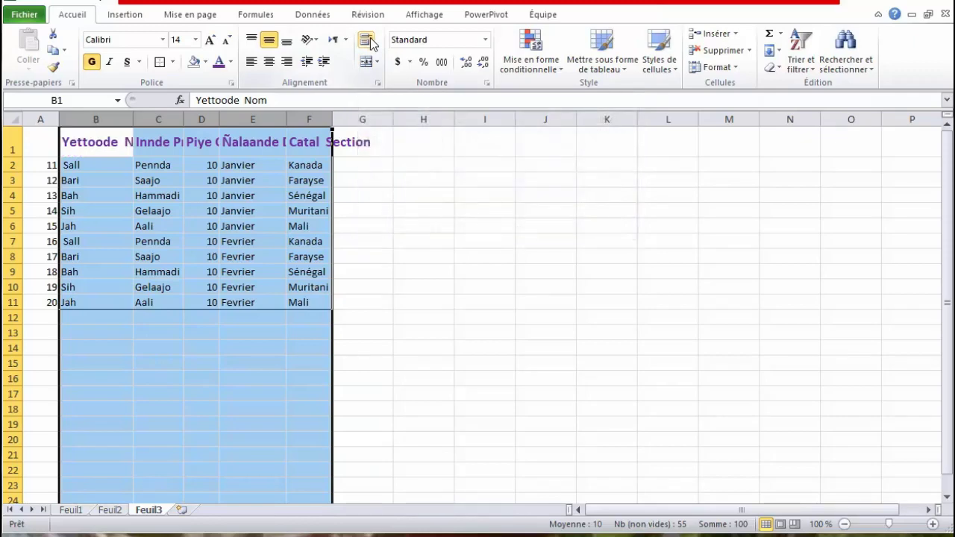
left_click(368, 41)
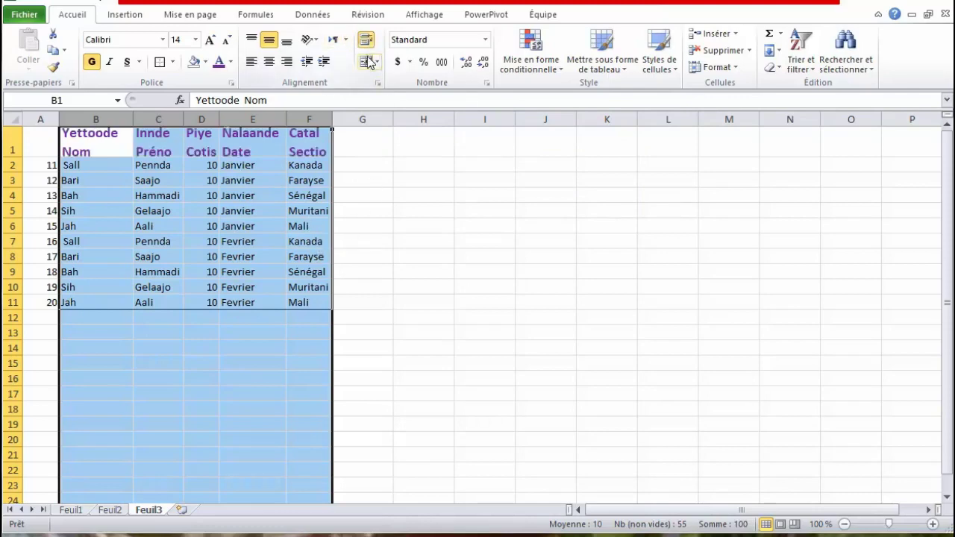
left_click(415, 237)
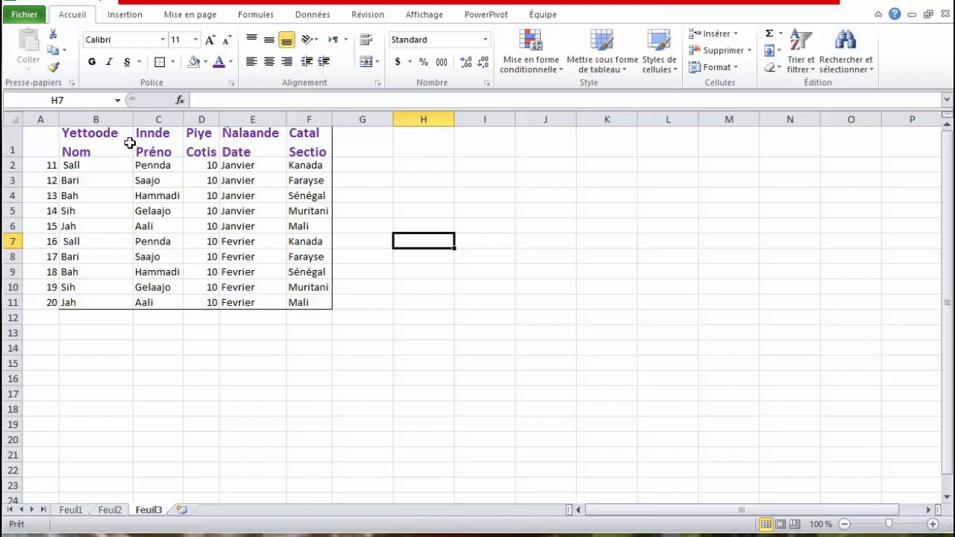
left_click_drag(13, 158, 10, 165)
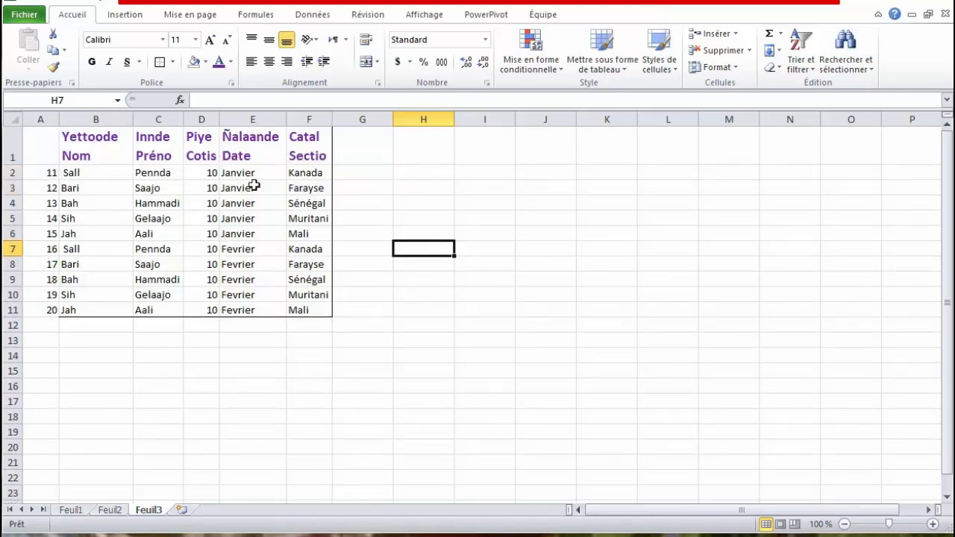
Fill the header cells A1 to F1 with the standard orange colour
left_click(39, 146)
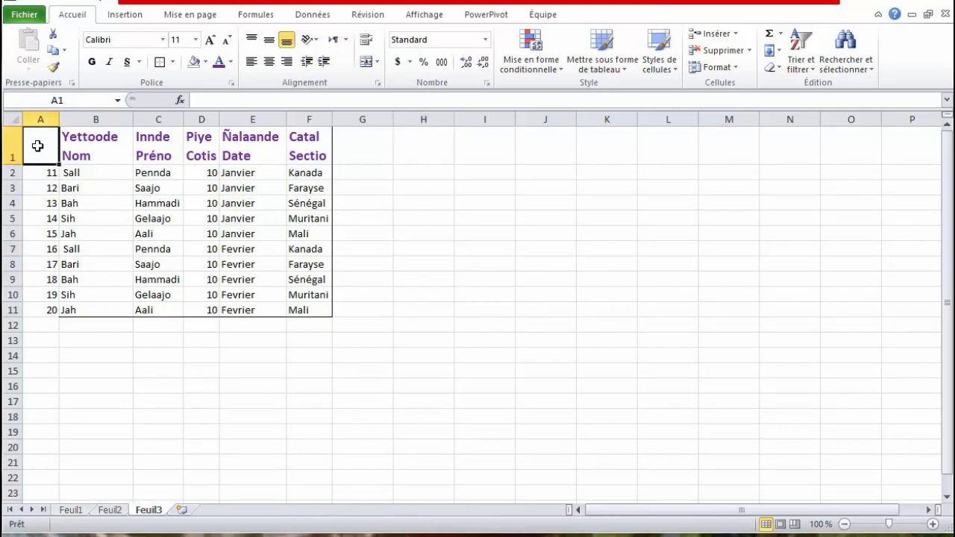
left_click(313, 148, "shift")
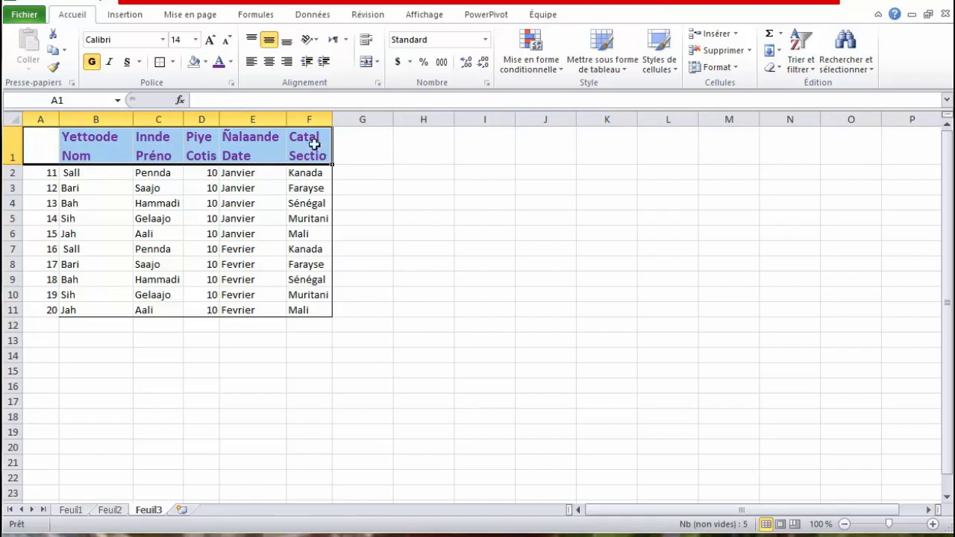
left_click(207, 63)
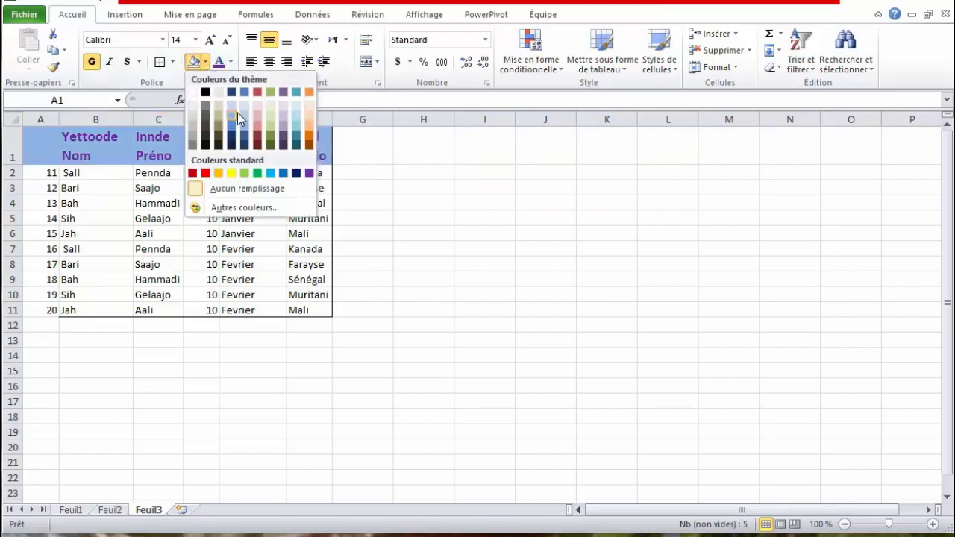
left_click(218, 173)
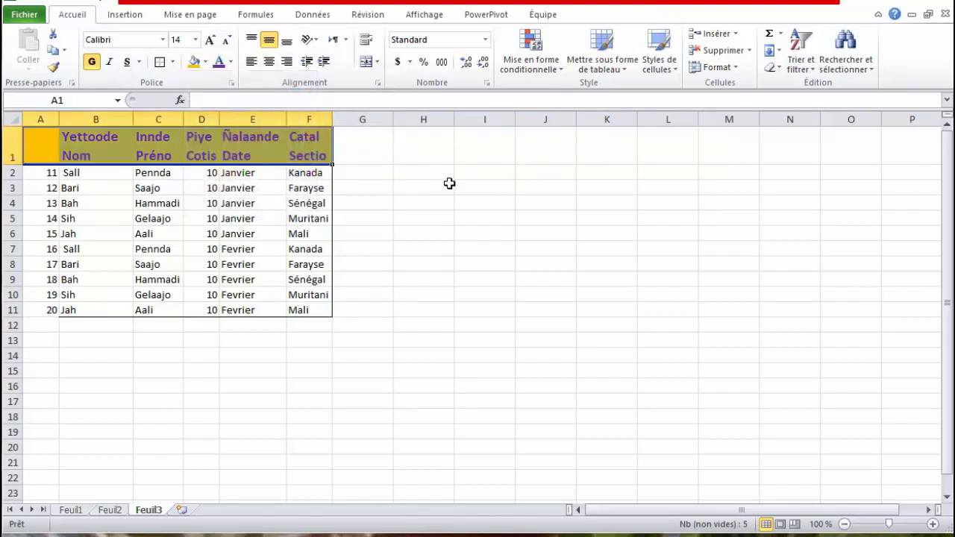
left_click(447, 186)
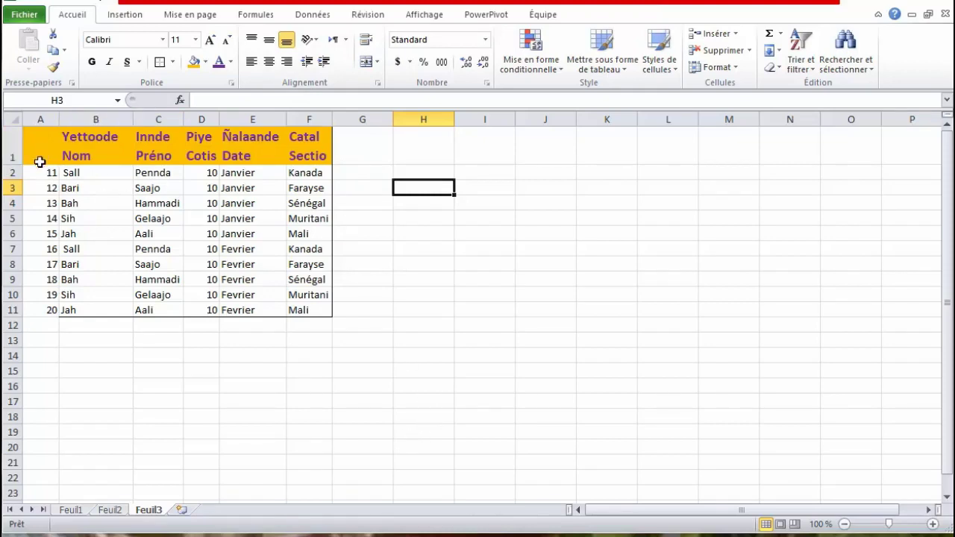
left_click(362, 249)
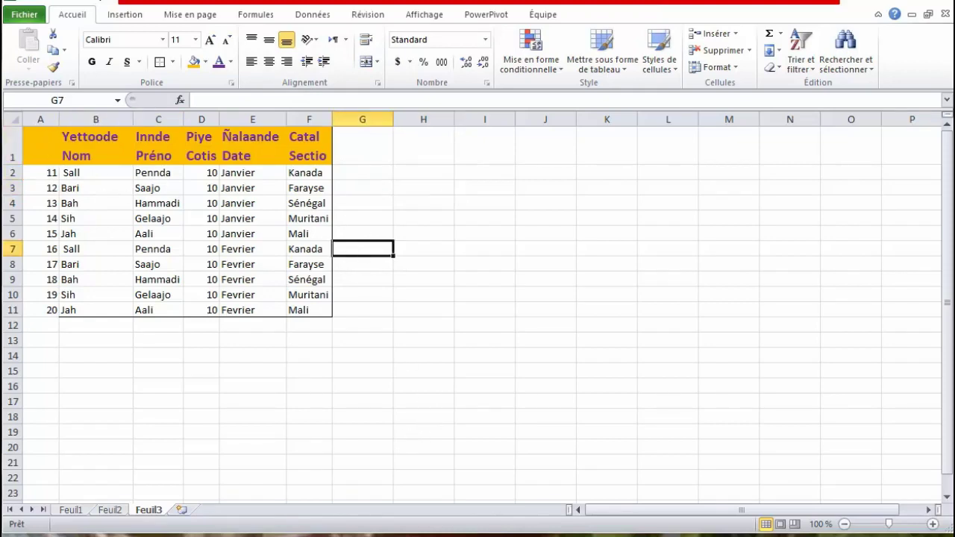
Insert a blank row above the header row of the table
left_click(6, 146)
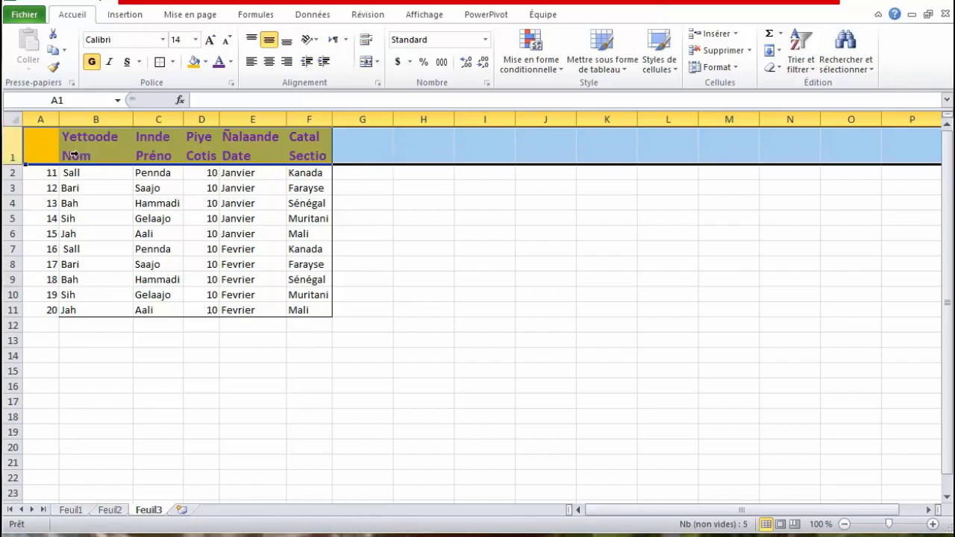
right_click(12, 146)
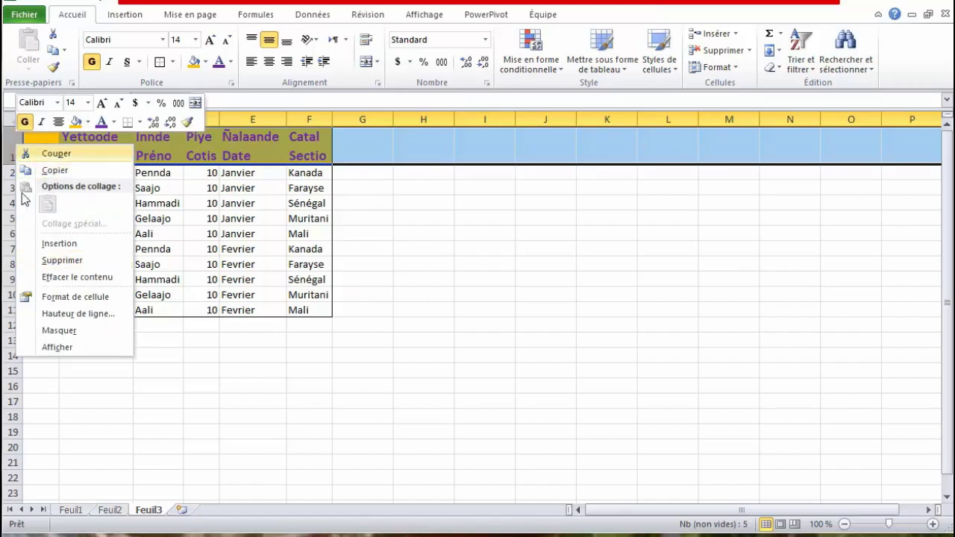
left_click(62, 246)
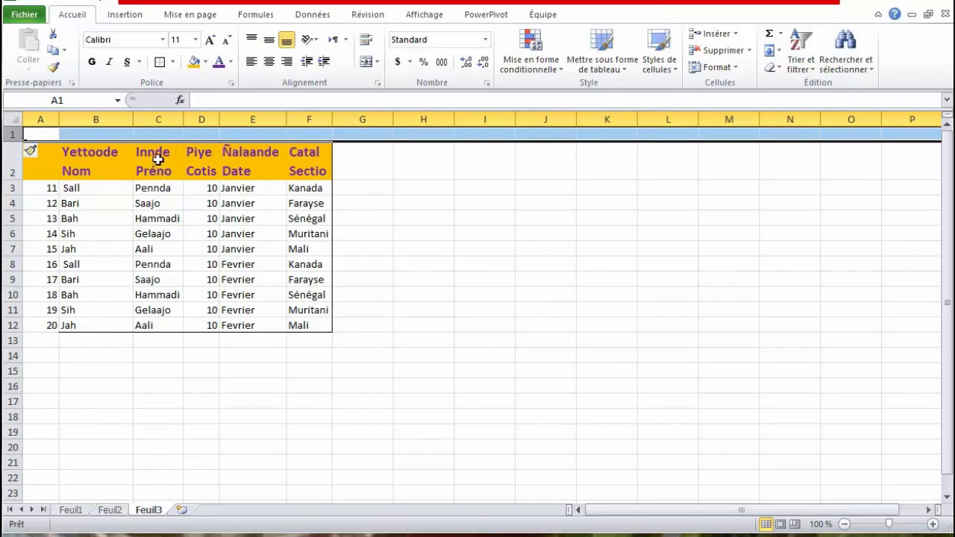
Insert a second blank row directly above the orange header row of the table
left_click(6, 161)
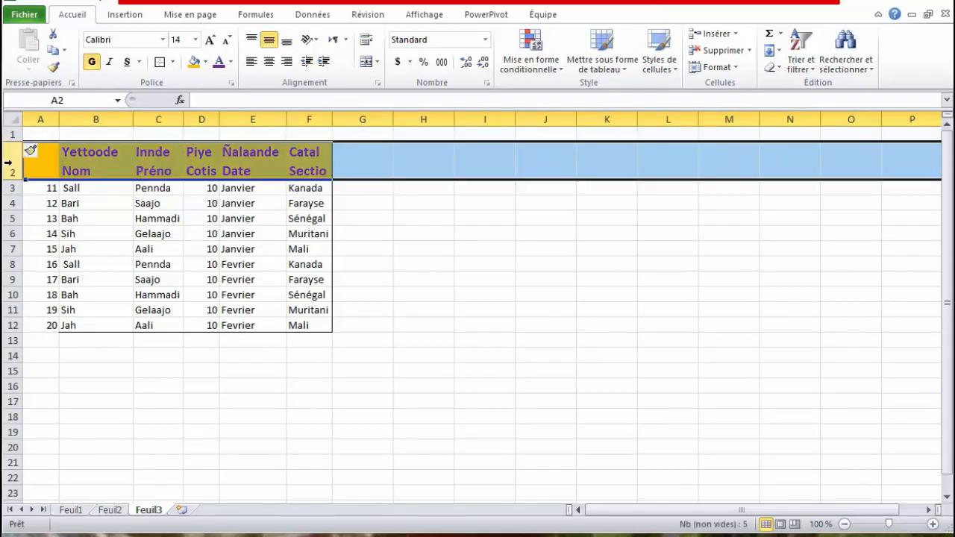
right_click(9, 163)
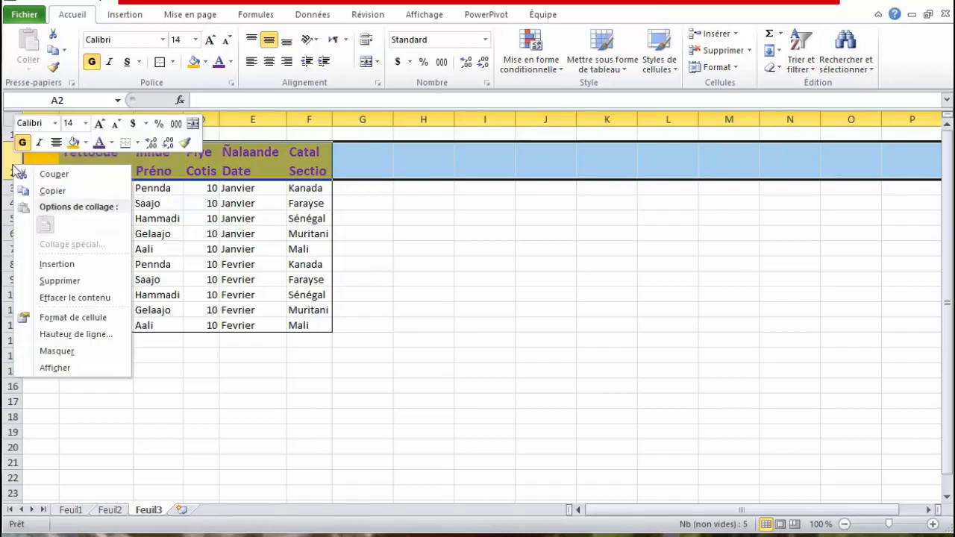
left_click(56, 265)
left_click(442, 149)
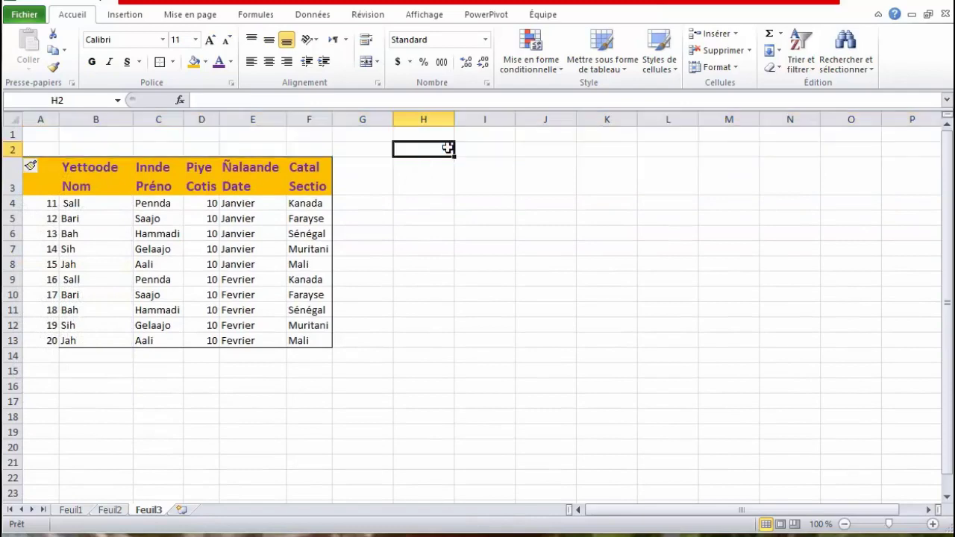
Merge and centre the blank cells A1 to F2 above the table
left_click(39, 135)
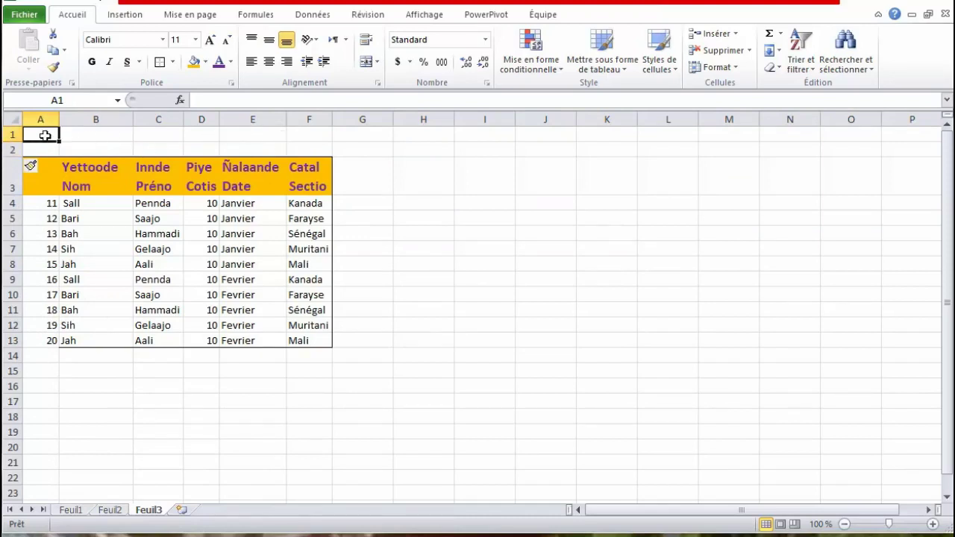
left_click_drag(41, 133, 321, 148)
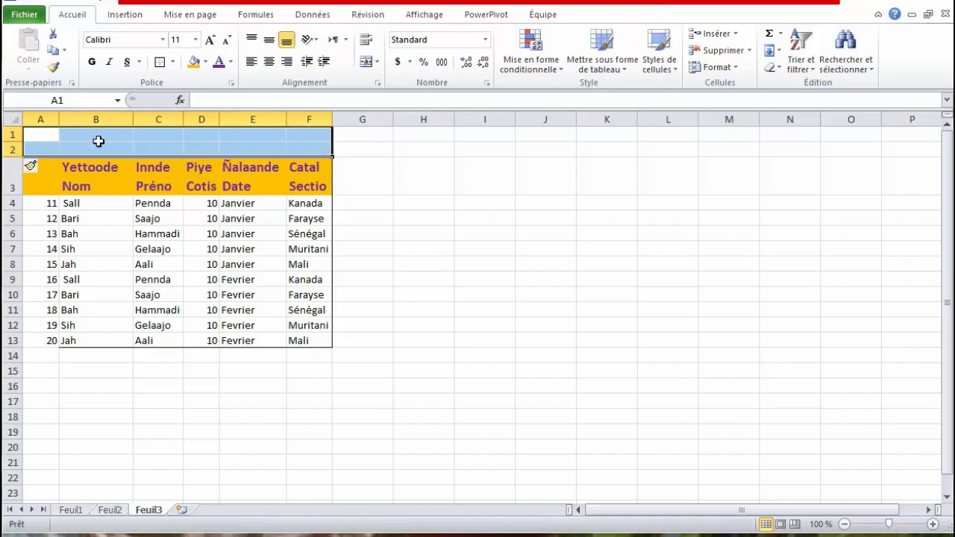
left_click(379, 62)
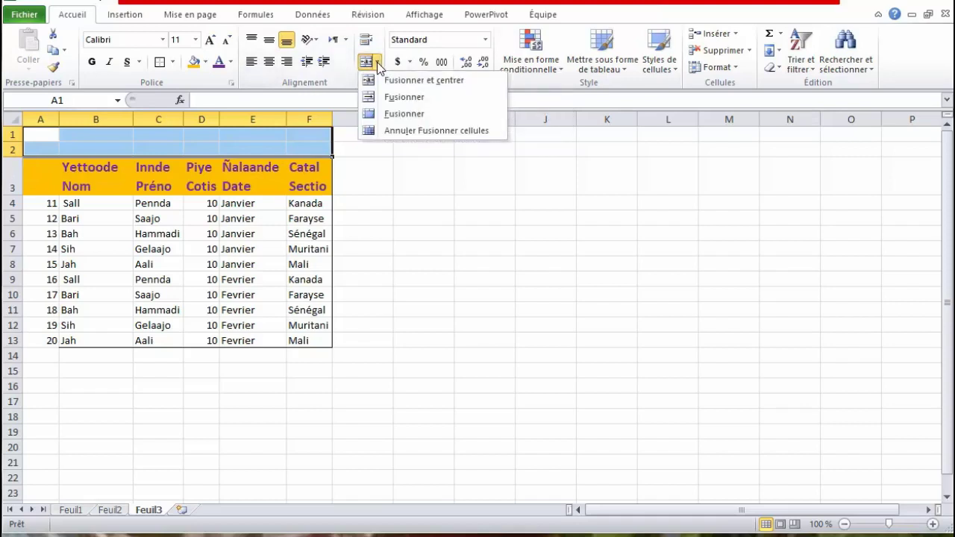
left_click(451, 88)
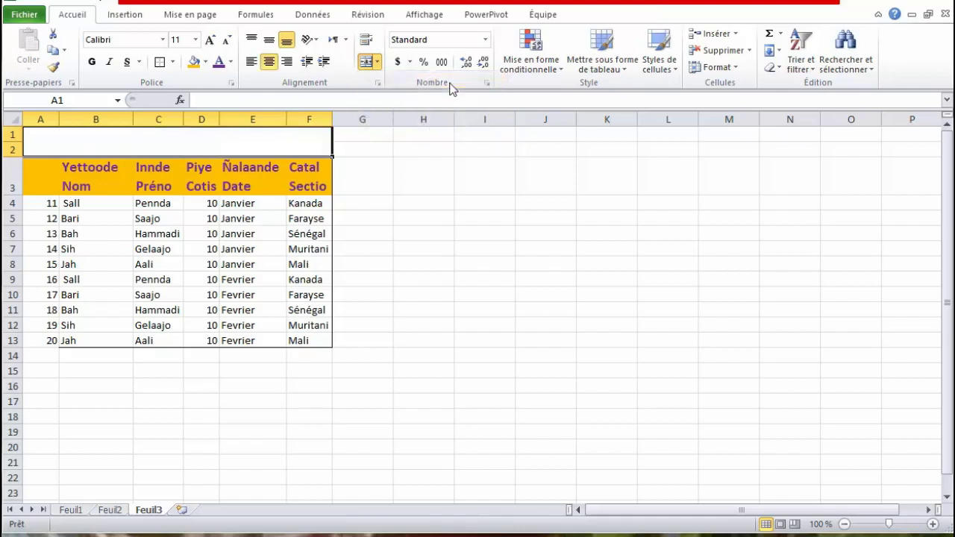
Enter the title "Piye fedde demngal'am" in the merged cell above the table
double_click(154, 143)
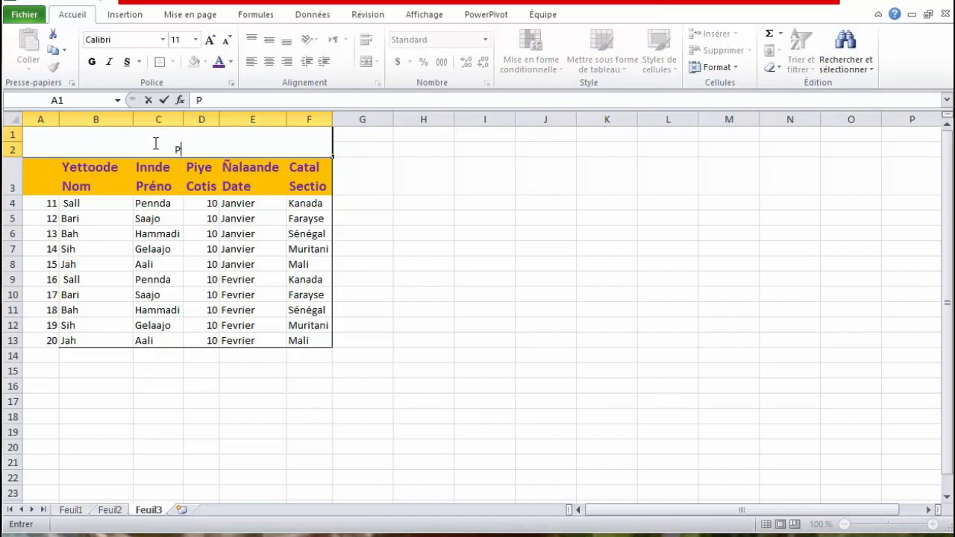
type("Piye fedde")
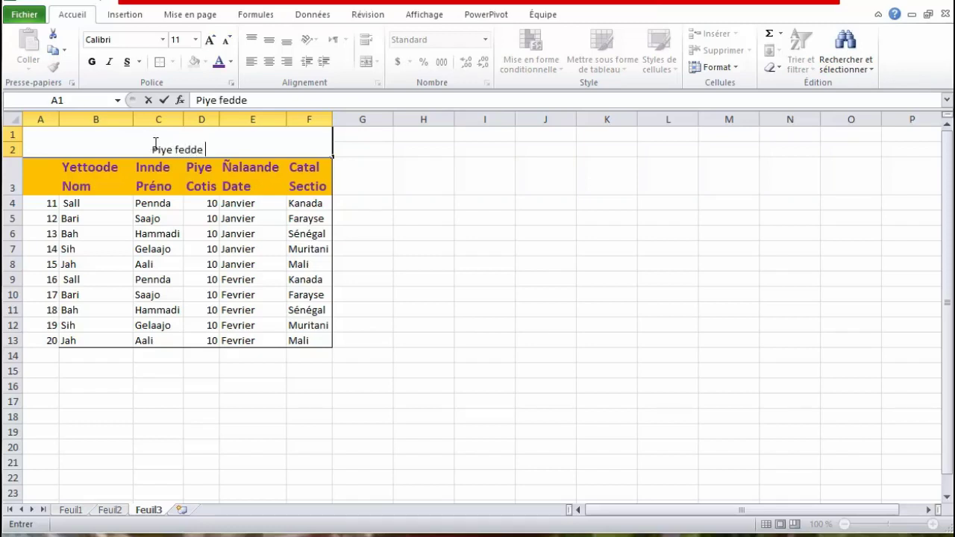
type(" de")
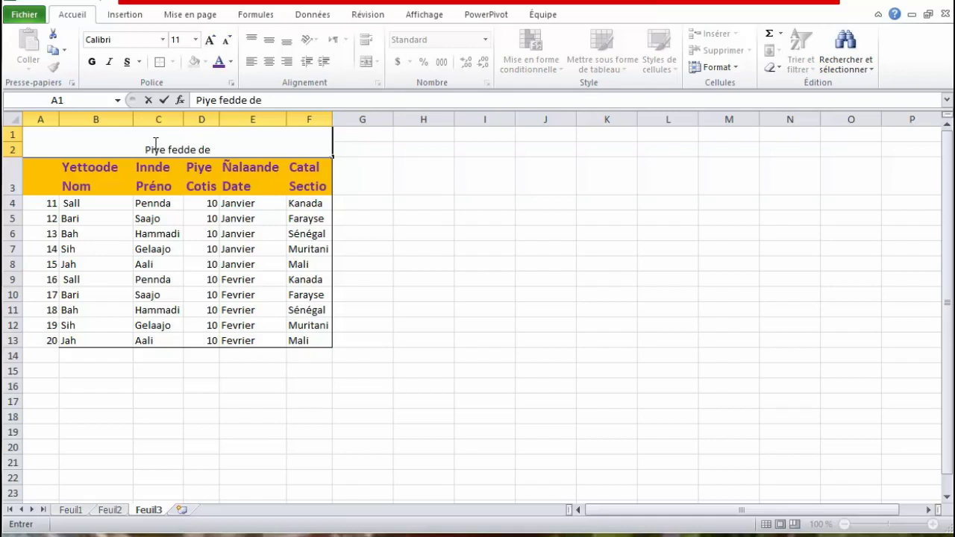
type("mngal")
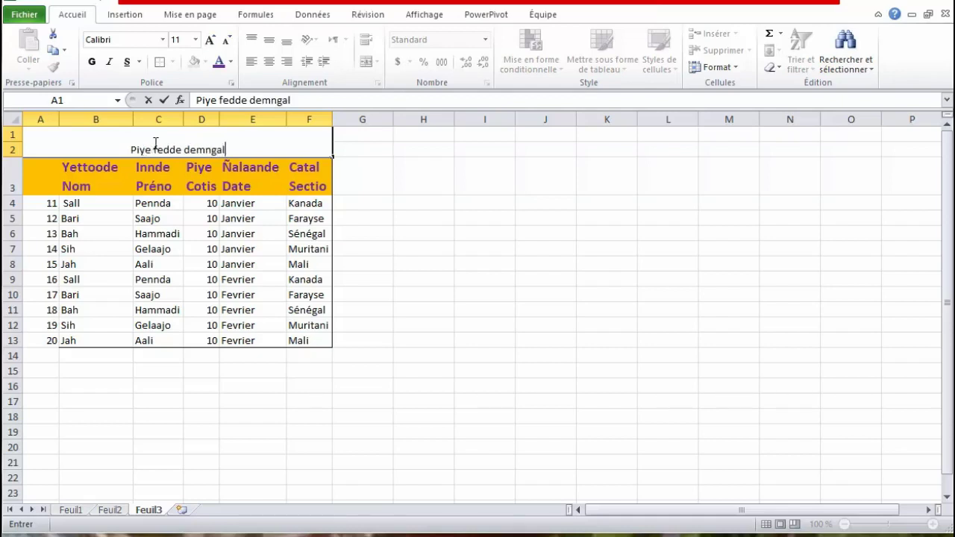
type("'am")
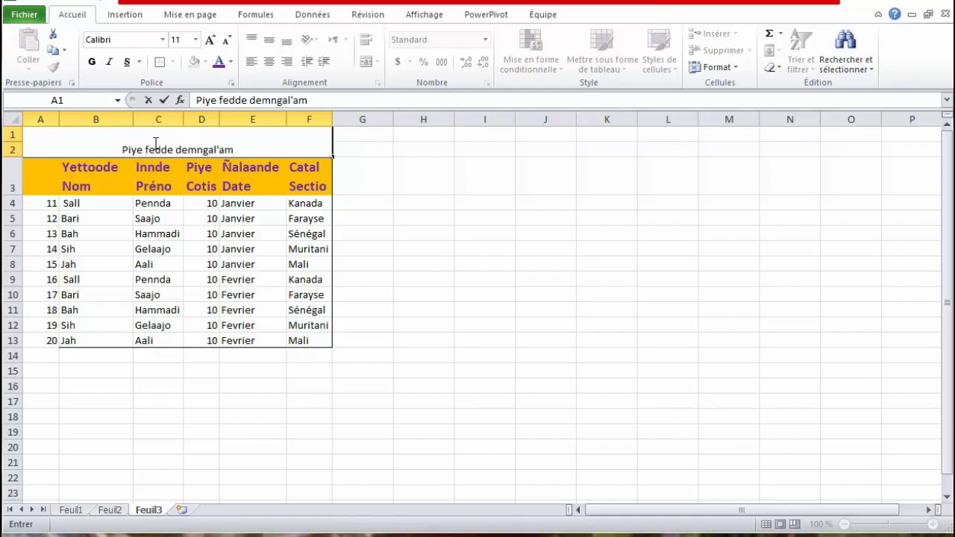
left_click_drag(237, 149, 138, 148)
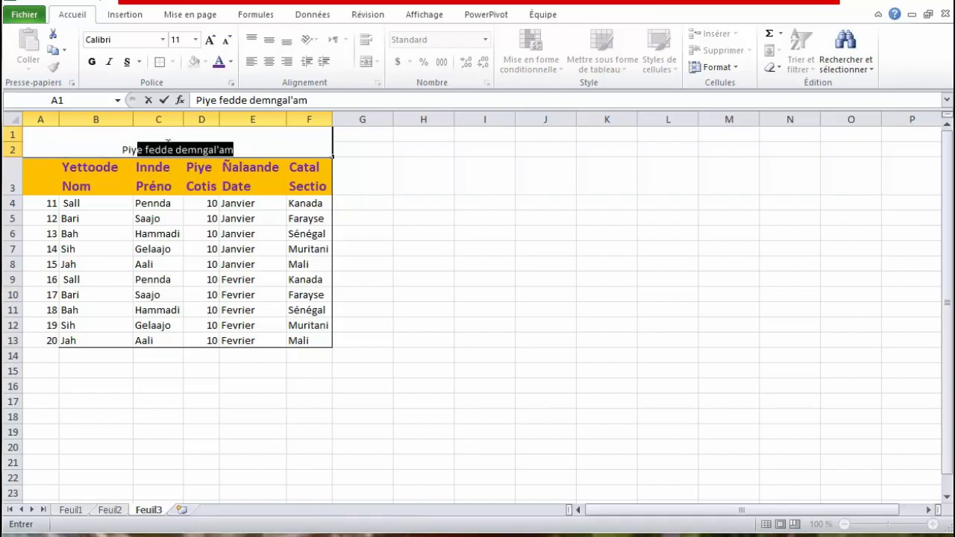
left_click(237, 145)
left_click_drag(123, 149, 251, 147)
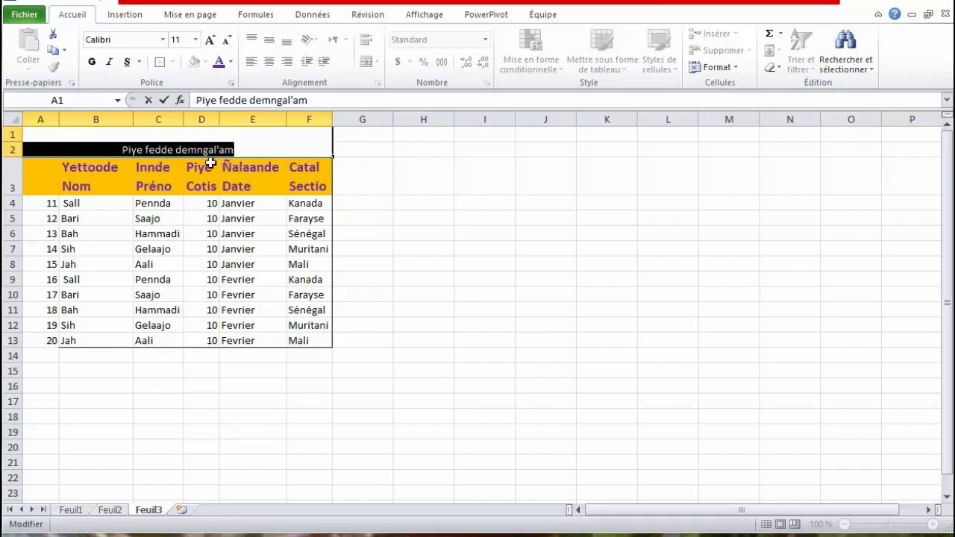
left_click(258, 144)
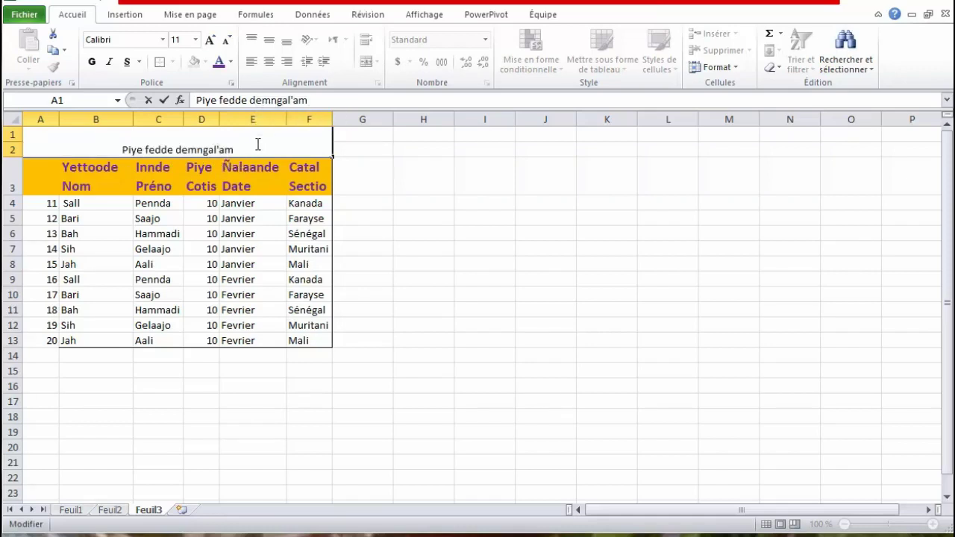
left_click(332, 137)
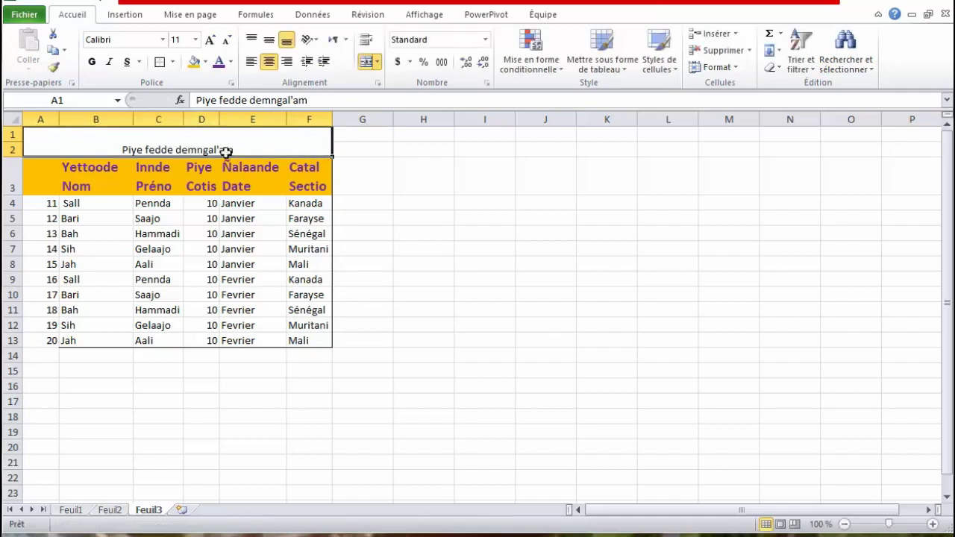
Centre the title vertically in its merged cell and enlarge its font to size 16
left_click(269, 42)
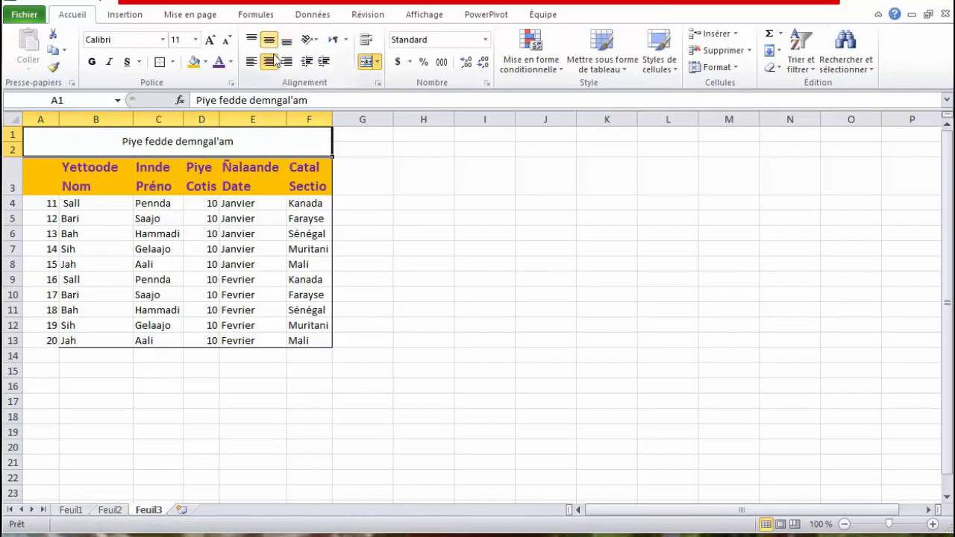
left_click(212, 41)
left_click(212, 40)
left_click(212, 40)
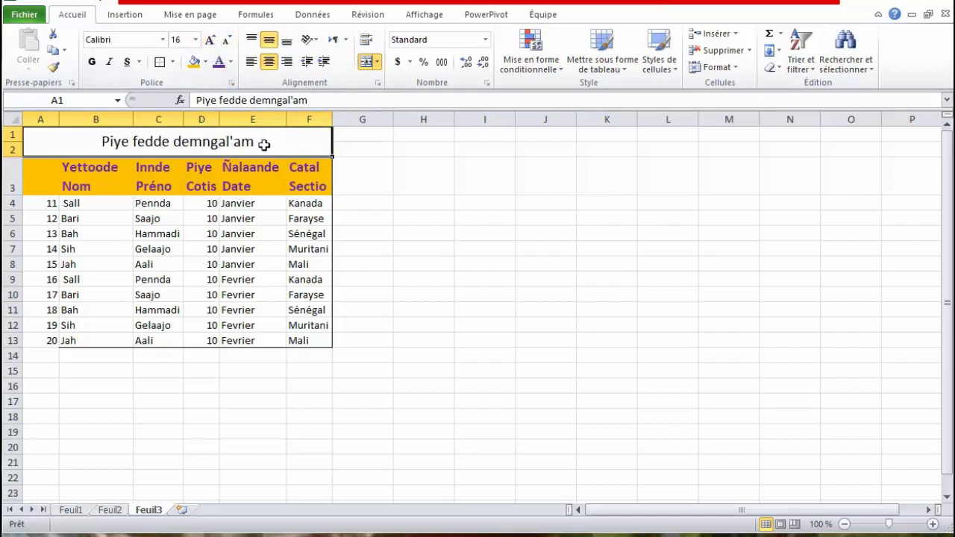
Colour the title text standard red and fill its merged cell with the darkest, near-black shade of the tan theme colour
left_click(231, 63)
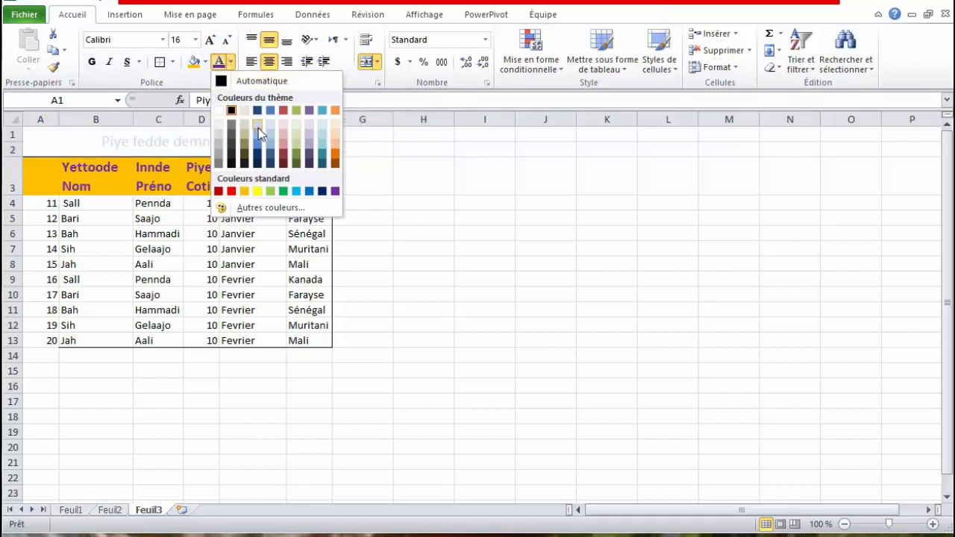
left_click(231, 192)
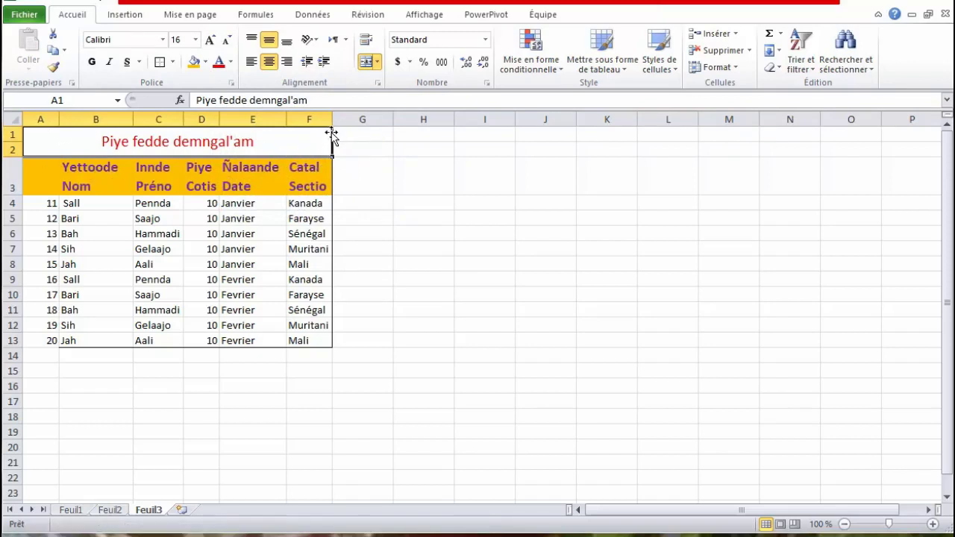
left_click(204, 62)
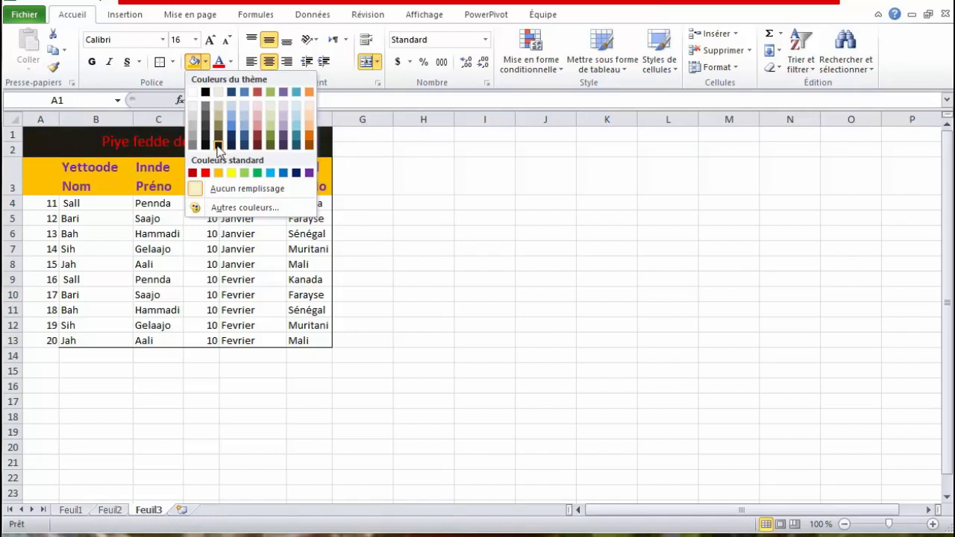
left_click(218, 145)
left_click(361, 185)
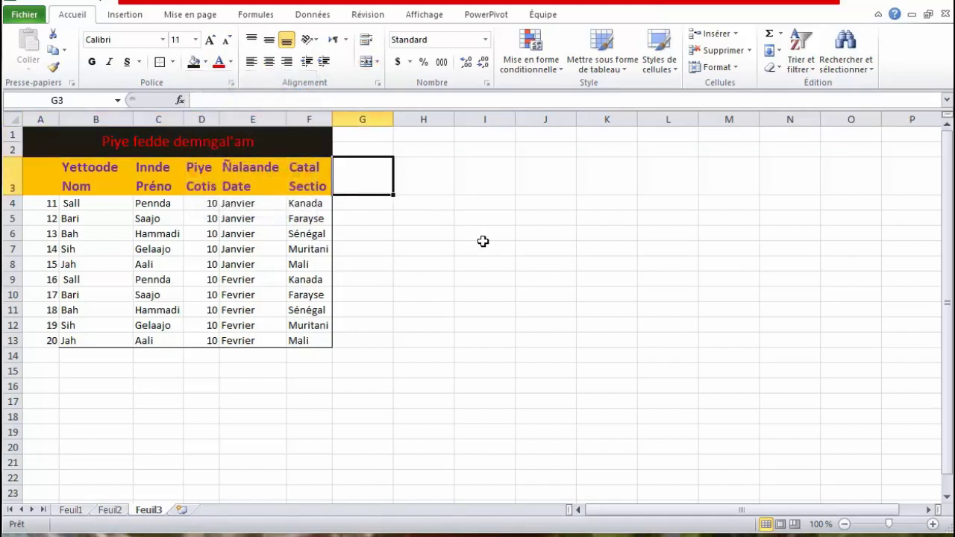